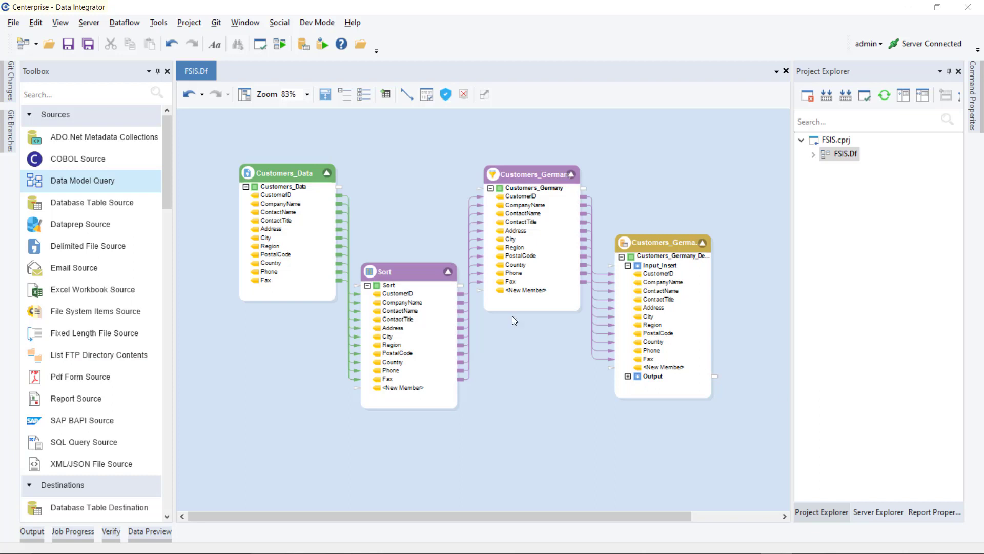
Step: Switch the Customers_Data source to a Transformation and expand its Input to reveal FilePath
right_click(312, 176)
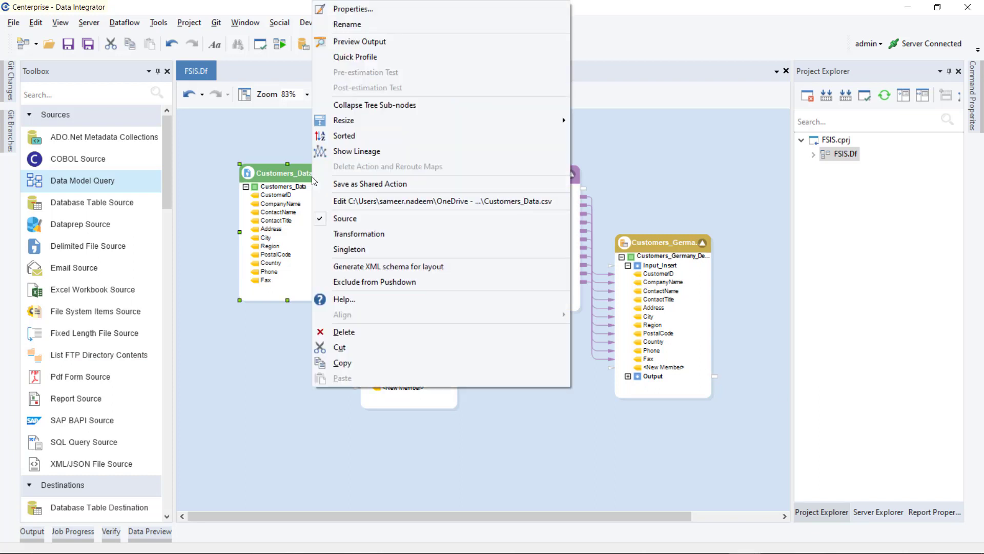
left_click(402, 236)
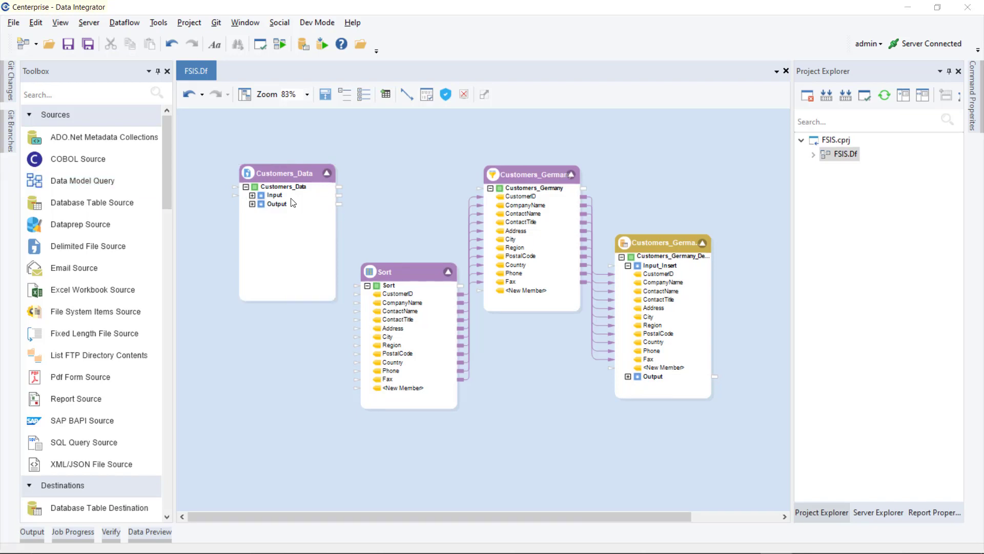
left_click(253, 196)
left_click(251, 196)
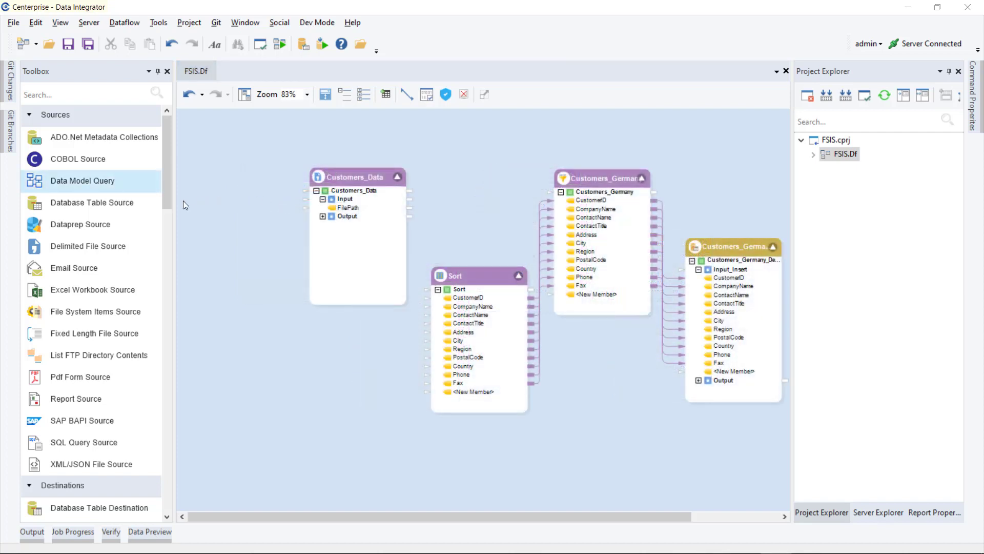
Step: Drop a File System Items source onto the dataflow, placed just left of Customers_Data
left_click_drag(109, 314, 201, 178)
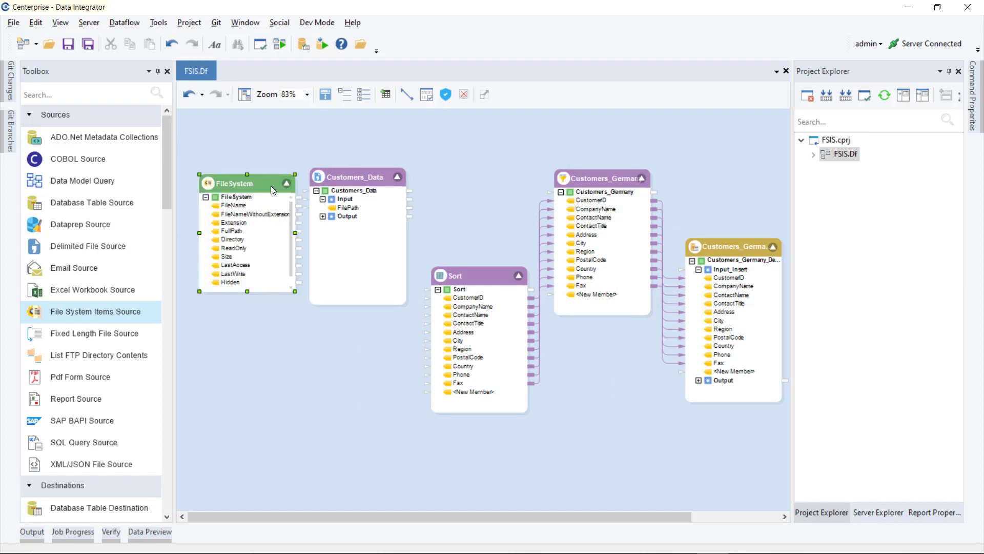
left_click_drag(271, 185, 256, 177)
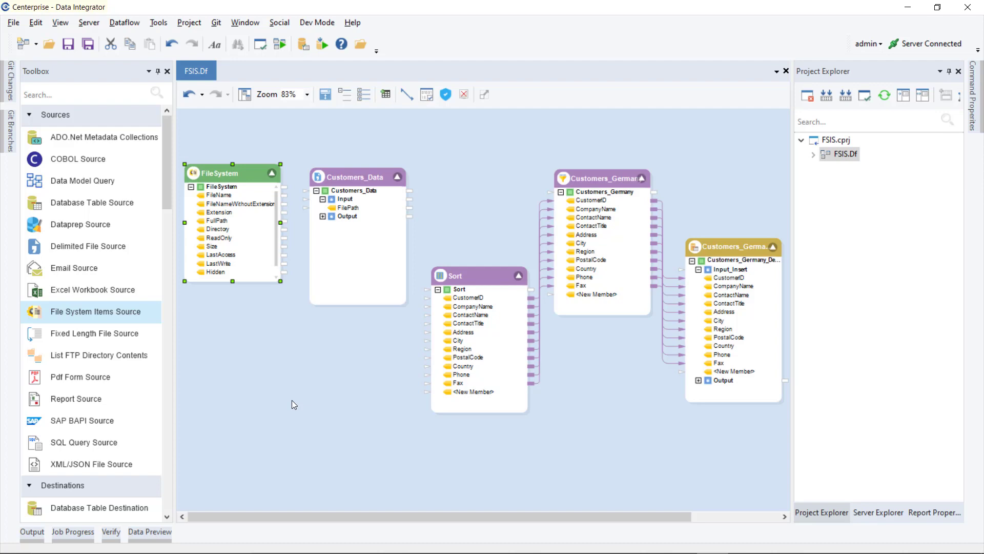
Step: Set the FileSystem source's Path to the Directory folder with a *.csv filter
right_click(241, 174)
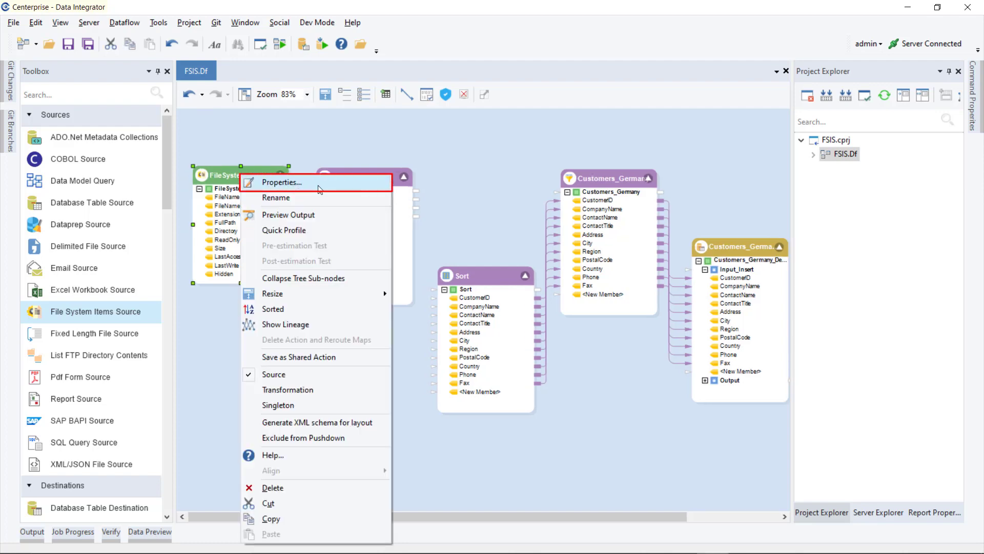
left_click(320, 190)
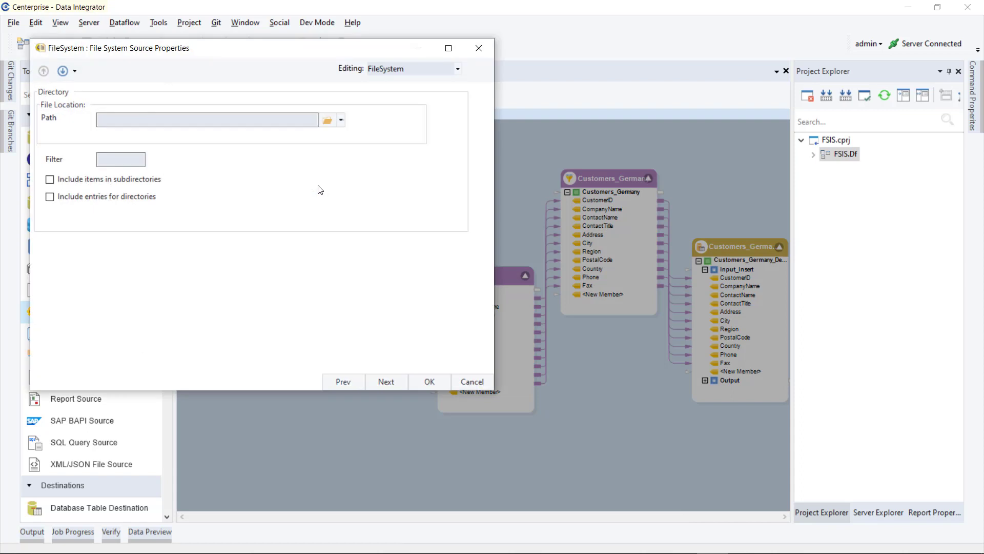
left_click(327, 121)
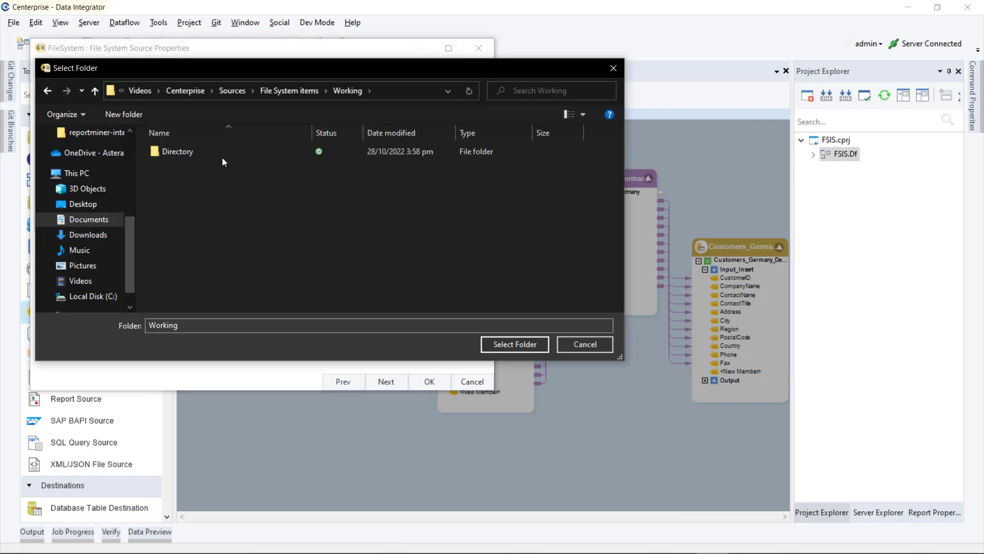
double_click(222, 158)
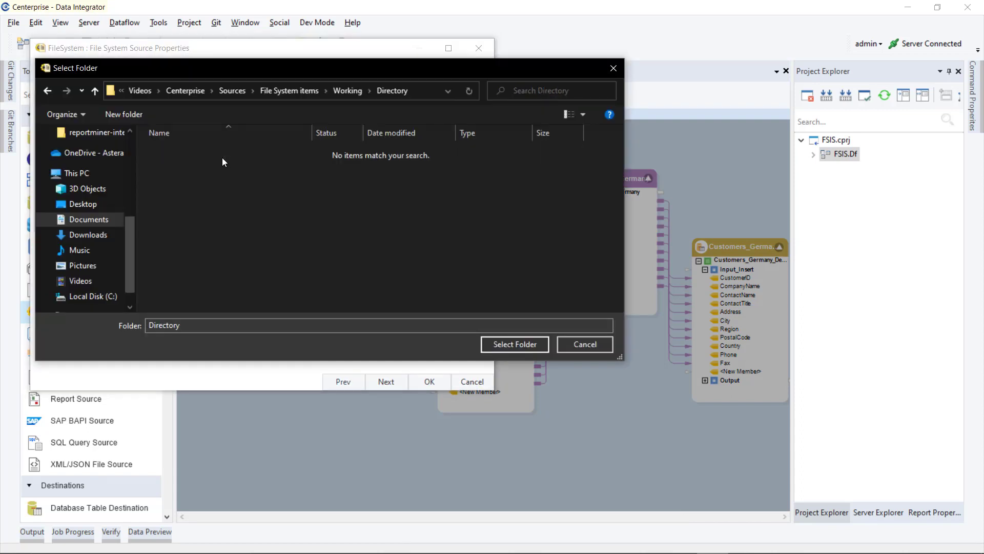
left_click(506, 341)
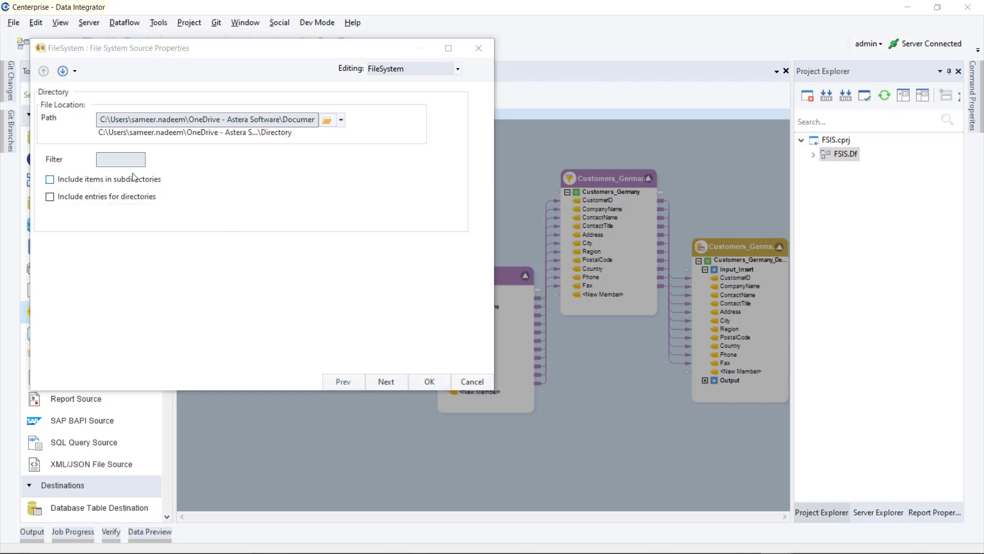
left_click(117, 155)
type("*.csv")
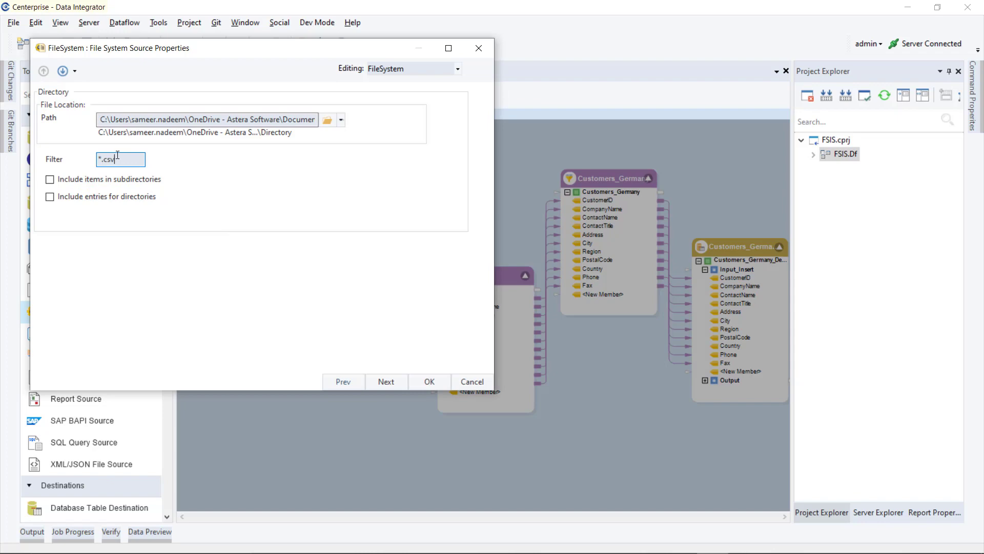
left_click(428, 381)
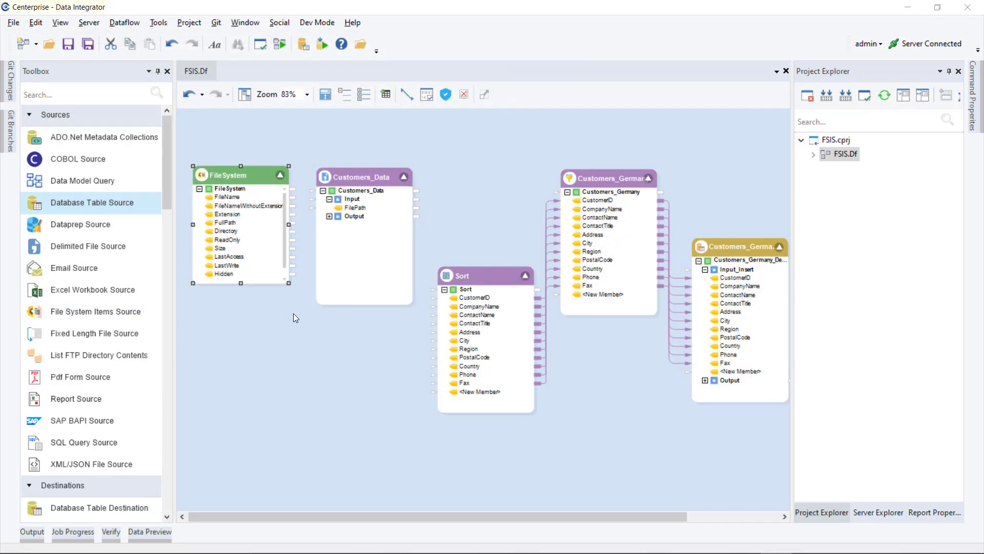
Step: Preview the six CSV files found, then link FileSystem FullPath to Customers_Data's FilePath input
right_click(248, 171)
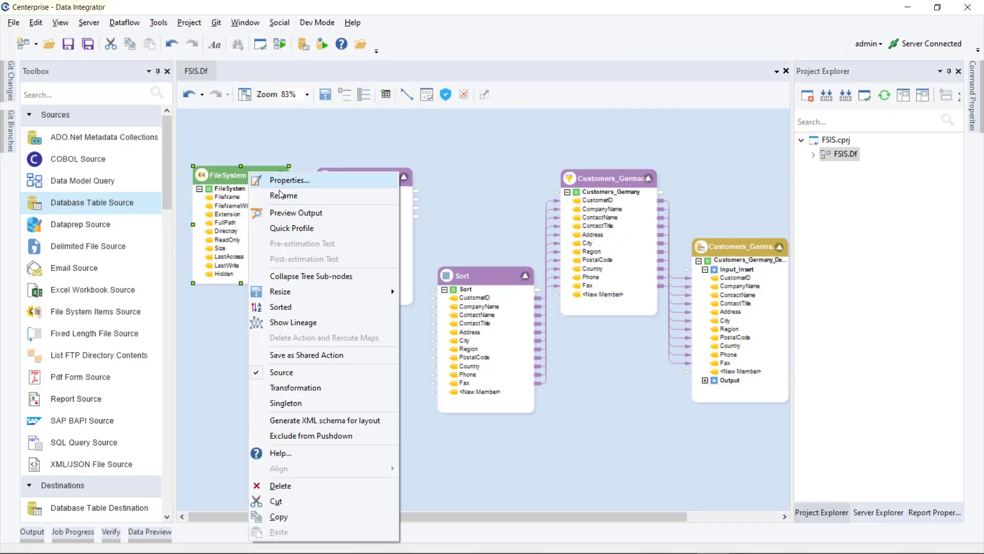
left_click(316, 216)
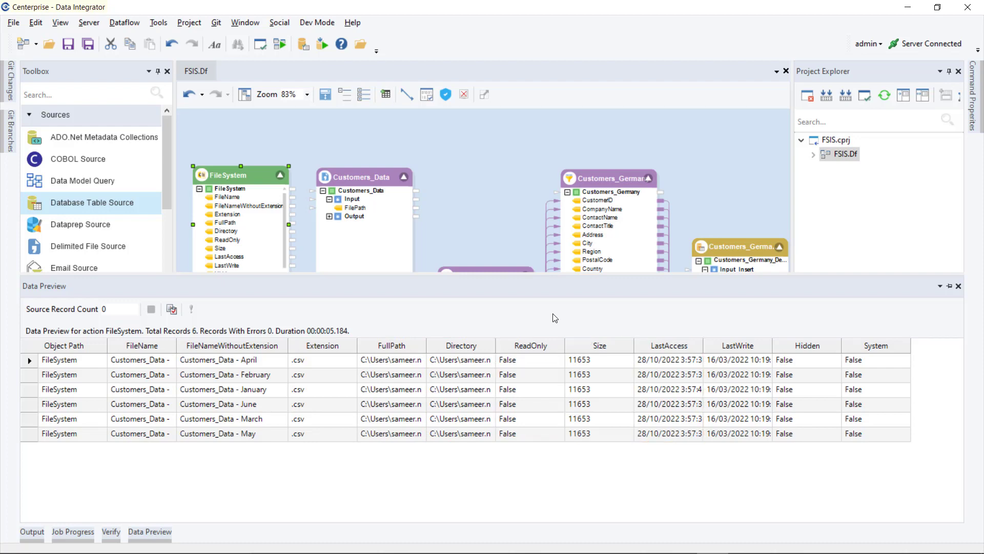
left_click(324, 237)
left_click_drag(294, 223, 311, 208)
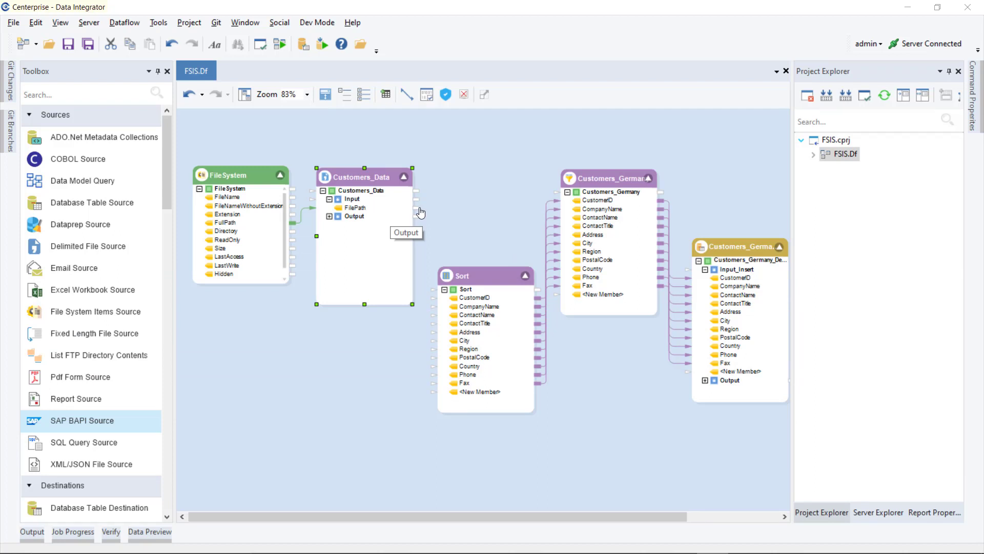
Step: Expand Customers_Data's Output and map all its fields into the Sort transformation
left_click(330, 216)
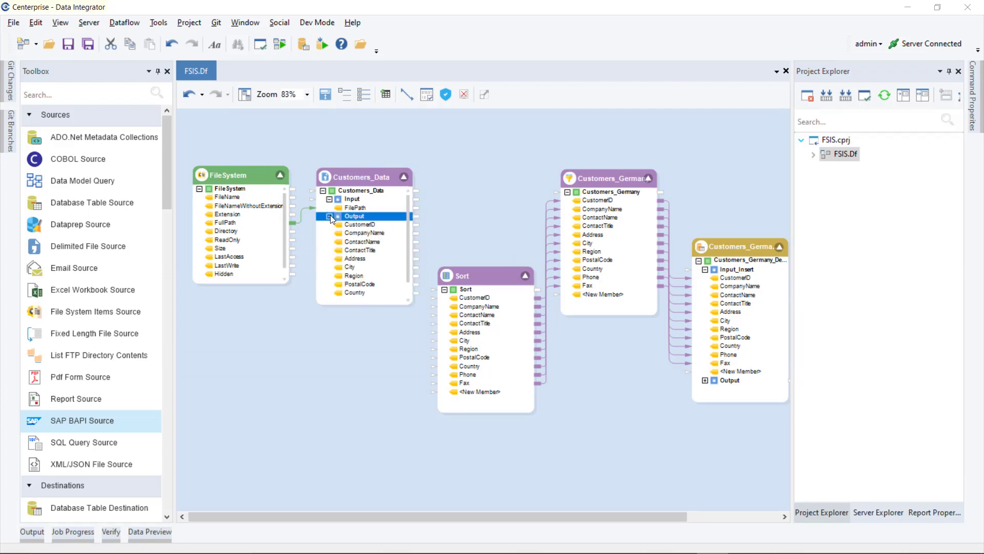
left_click_drag(413, 216, 463, 290)
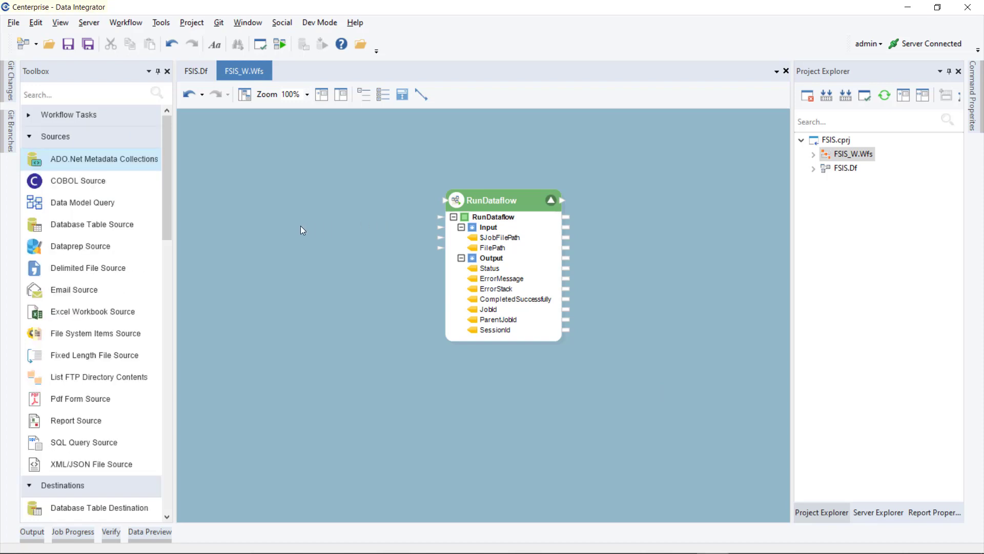
Step: Place a File System Items source beside RunDataflow, expand its fields, then undo the last change
left_click_drag(134, 333, 271, 197)
left_click(369, 202)
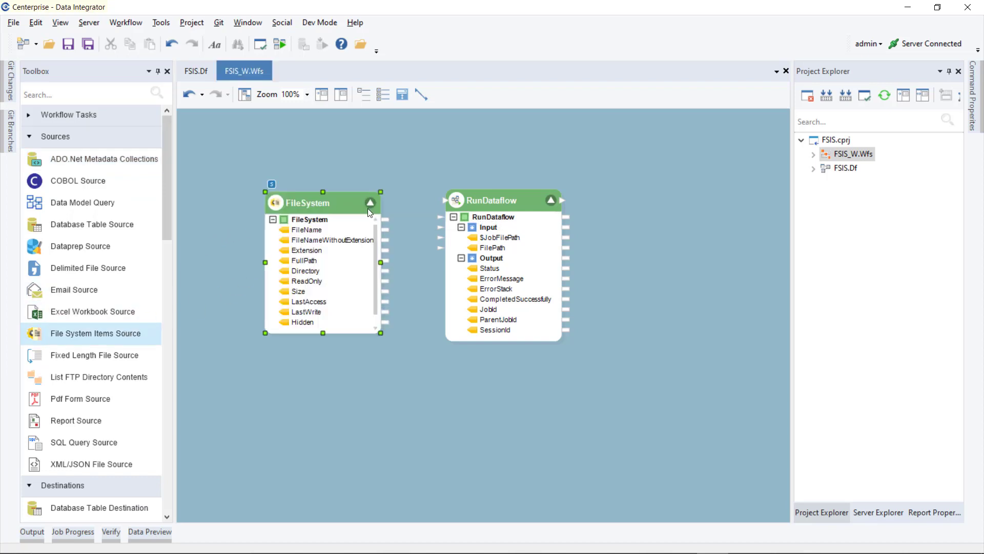
left_click(397, 228)
key("ctrl+z")
Step: Set the FileSystem source to Loop and connect it to the RunDataflow task
right_click(343, 195)
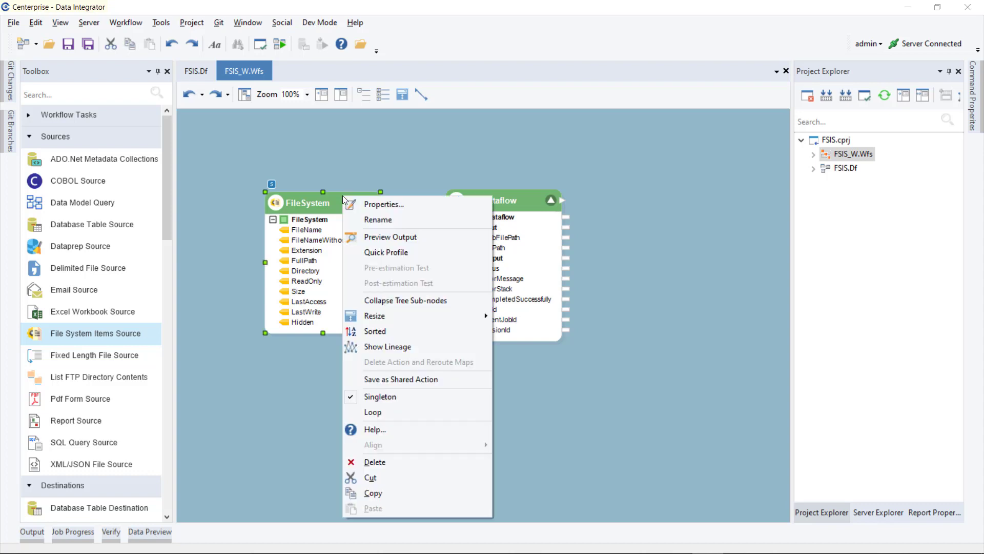
left_click(404, 412)
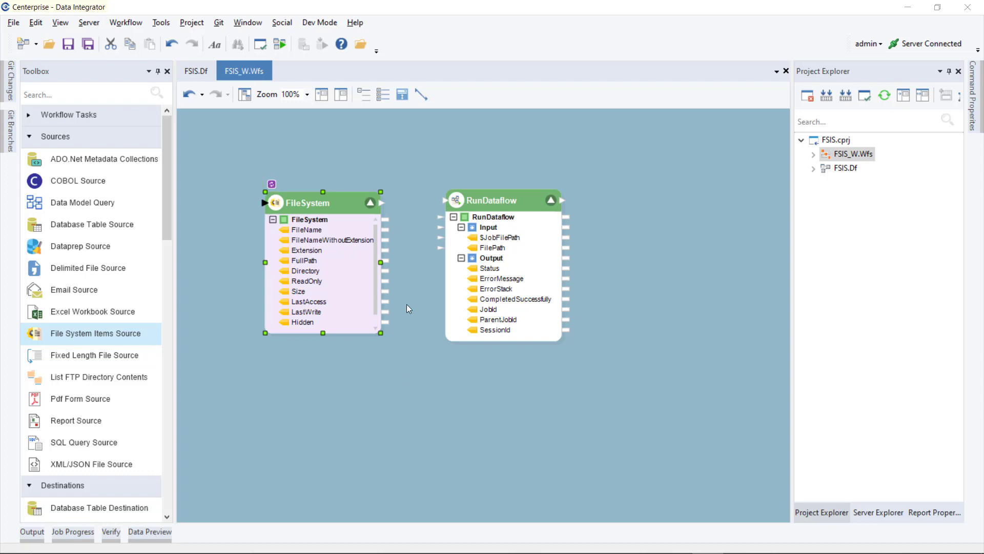
left_click_drag(381, 204, 444, 201)
Step: Set the workflow FileSystem source's Path to the Directory folder with a *.csv filter
right_click(348, 207)
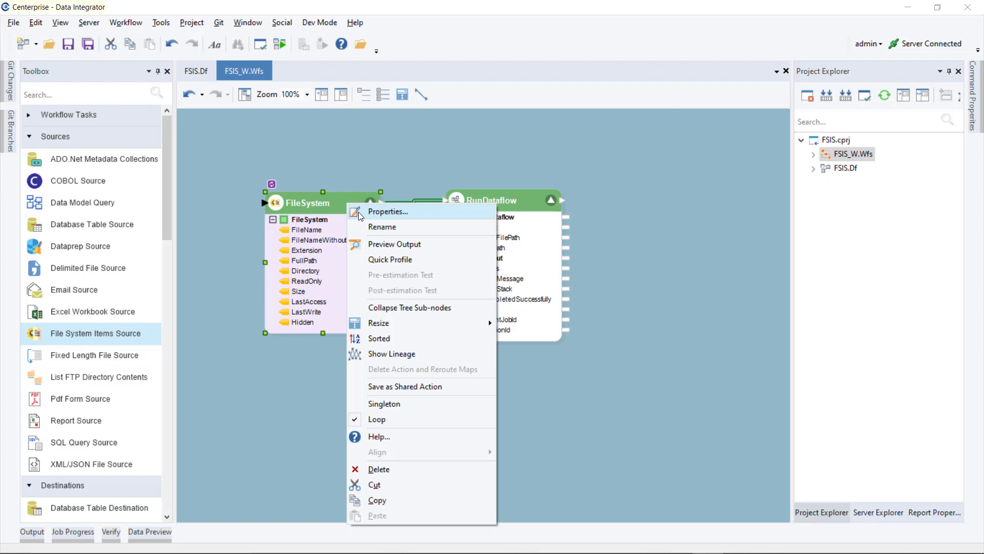
left_click(360, 212)
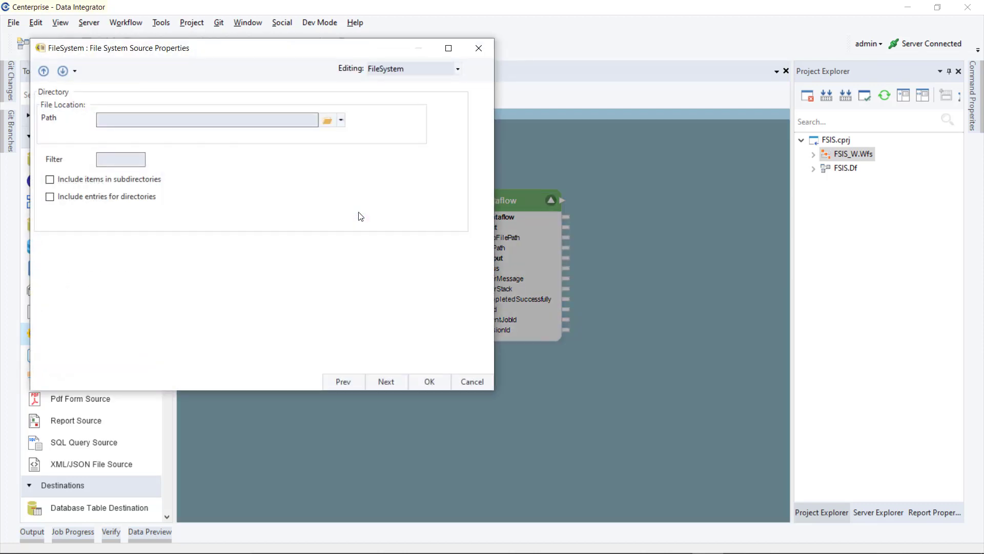
left_click(323, 127)
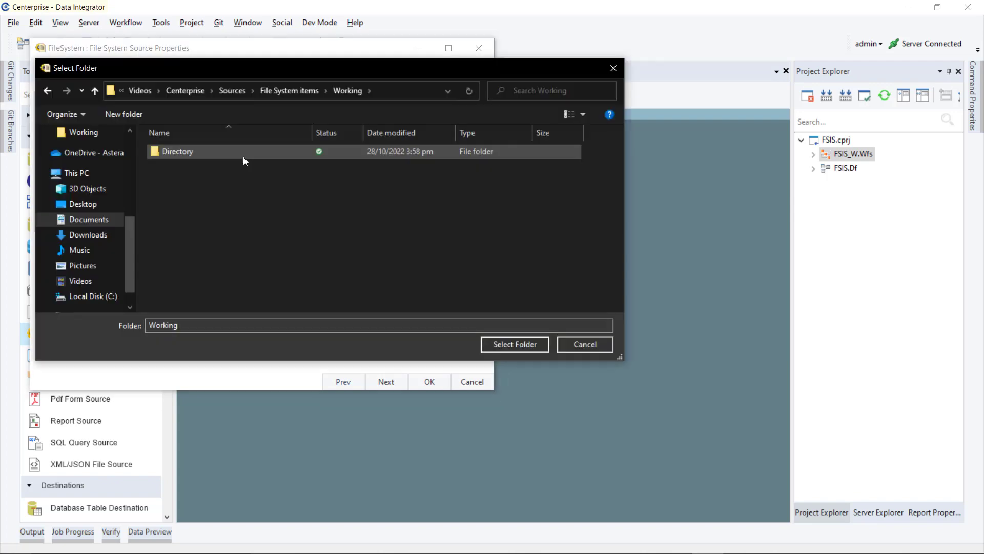
double_click(238, 158)
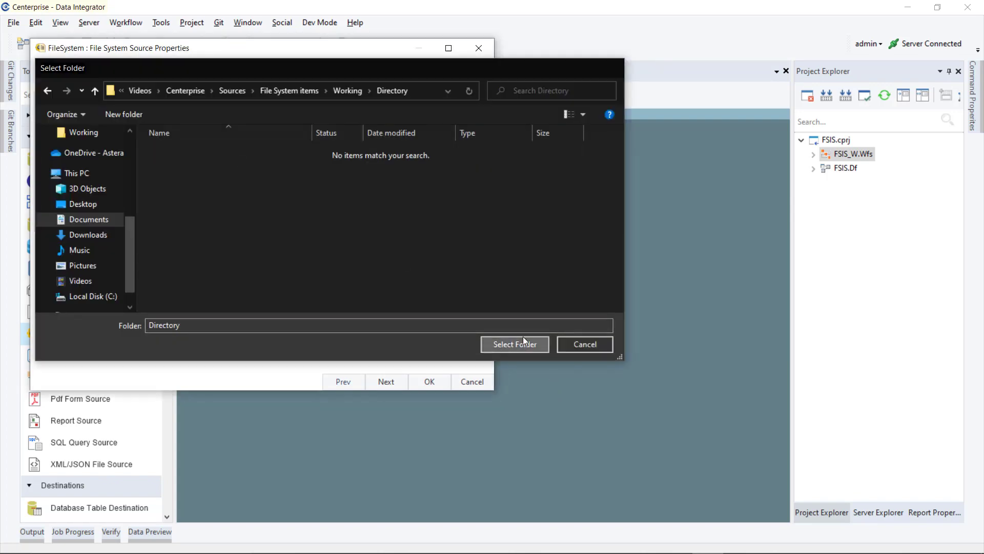
left_click(522, 342)
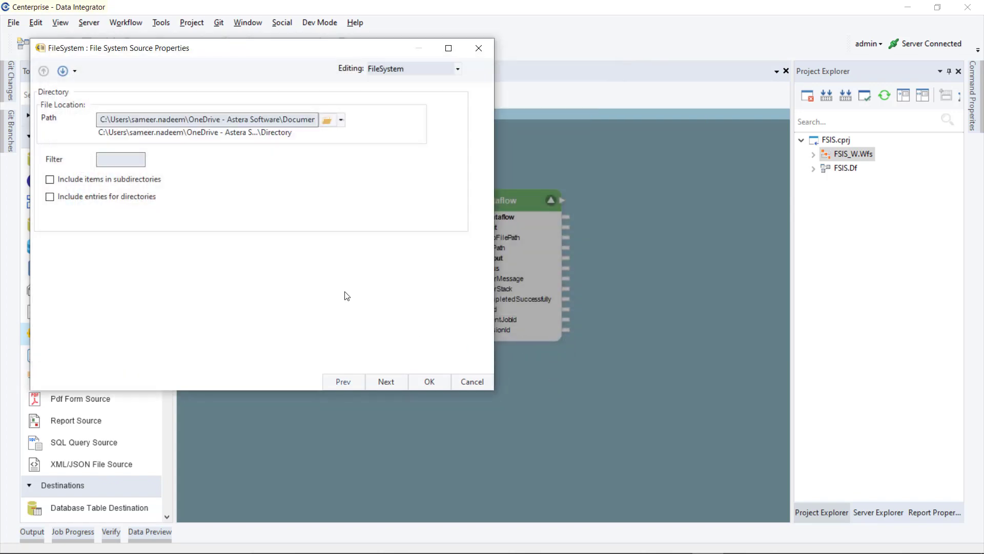
left_click(142, 161)
type("*.csv")
left_click(428, 382)
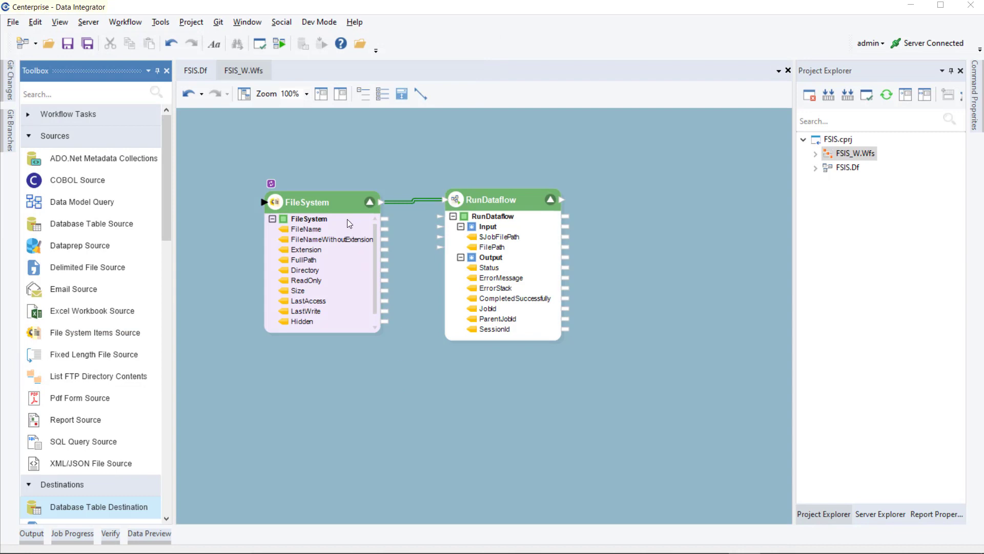
right_click(354, 205)
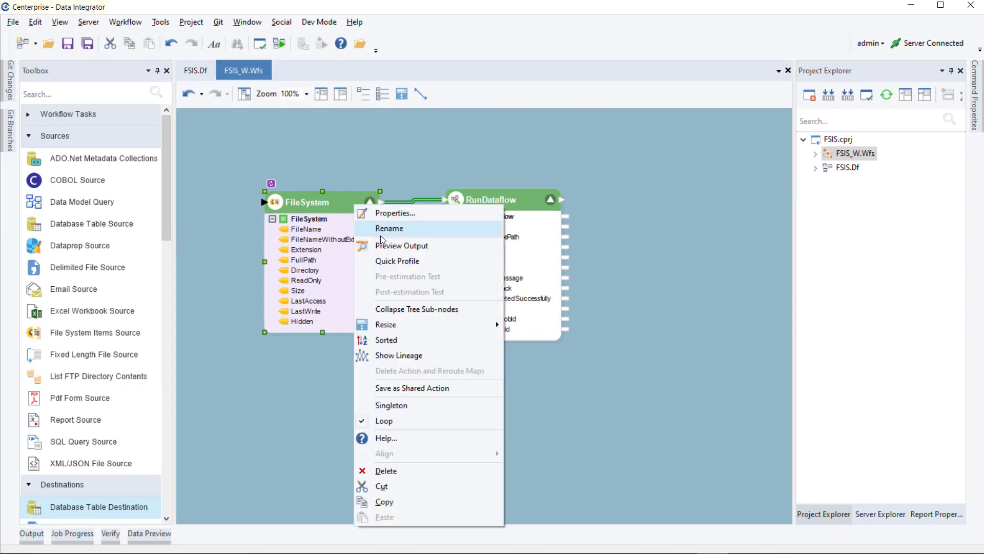
left_click(388, 247)
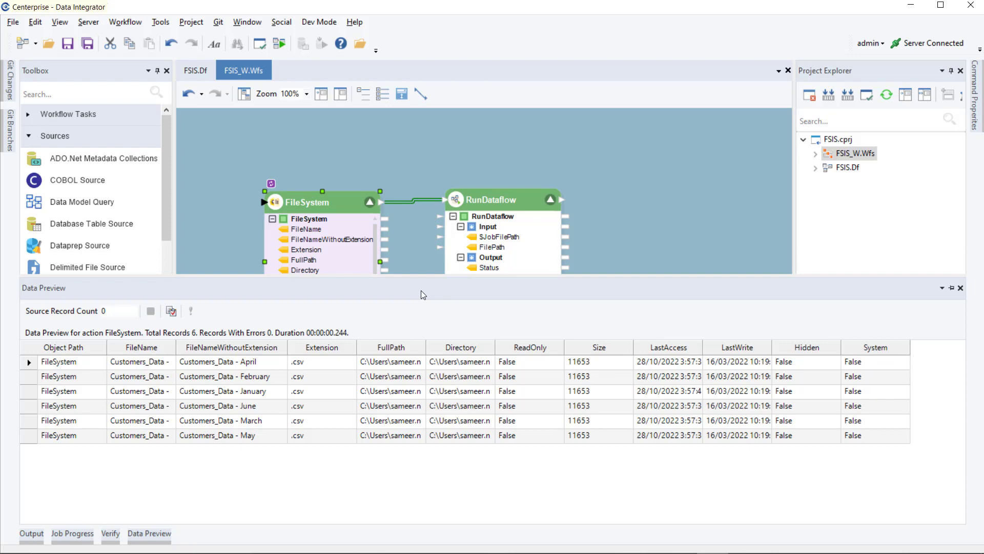
left_click(405, 249)
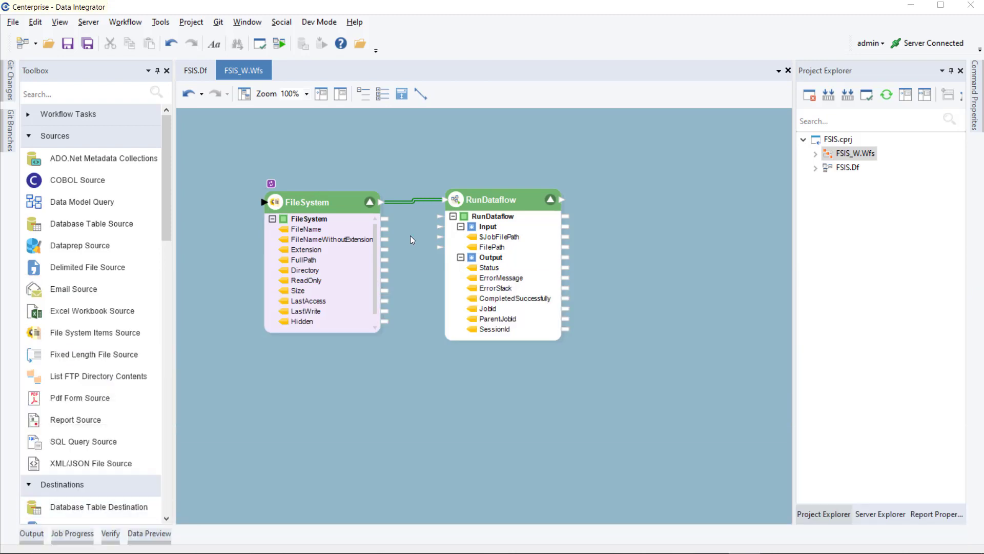
Step: Link FileSystem FullPath to RunDataflow's FilePath input, then view and hide the Data Preview
left_click_drag(386, 260, 439, 247)
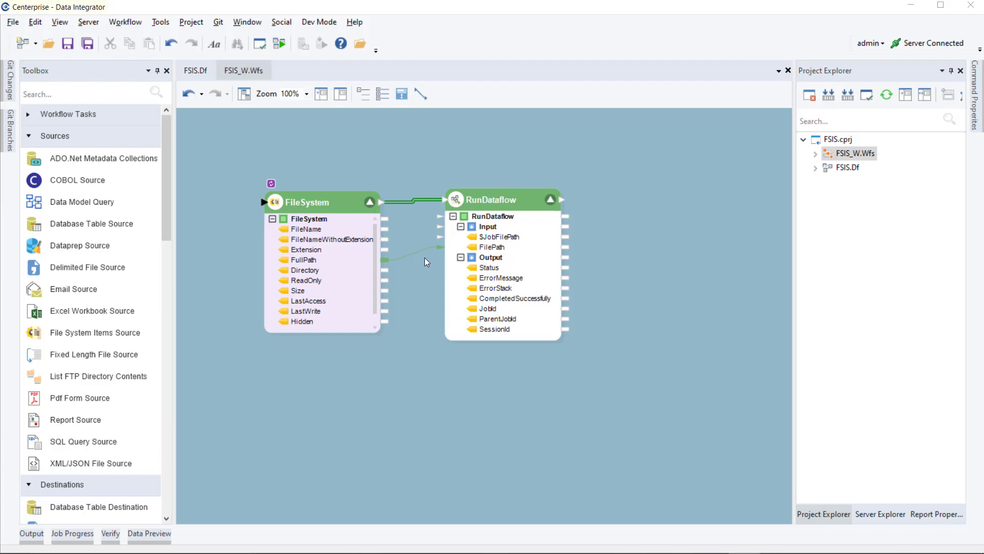
left_click(139, 533)
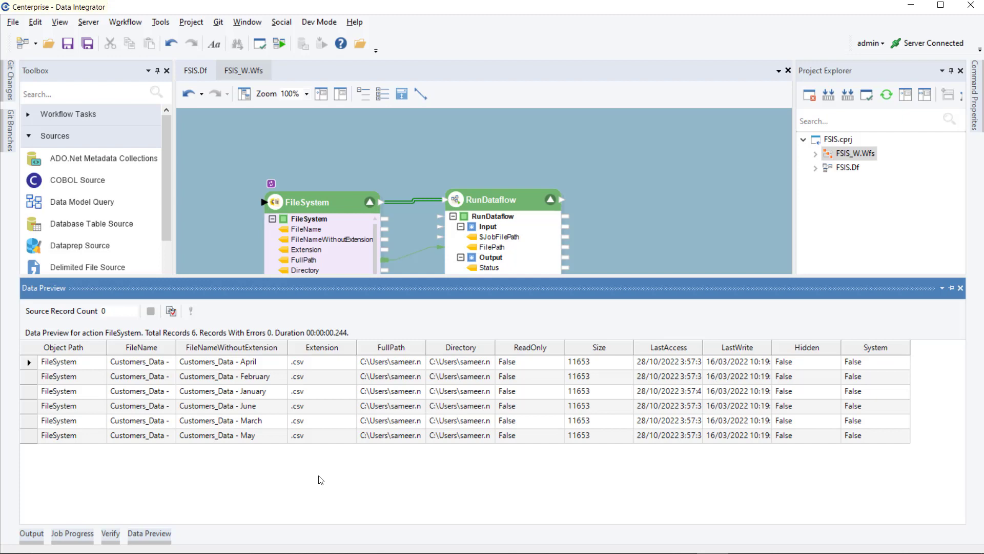
left_click(410, 265)
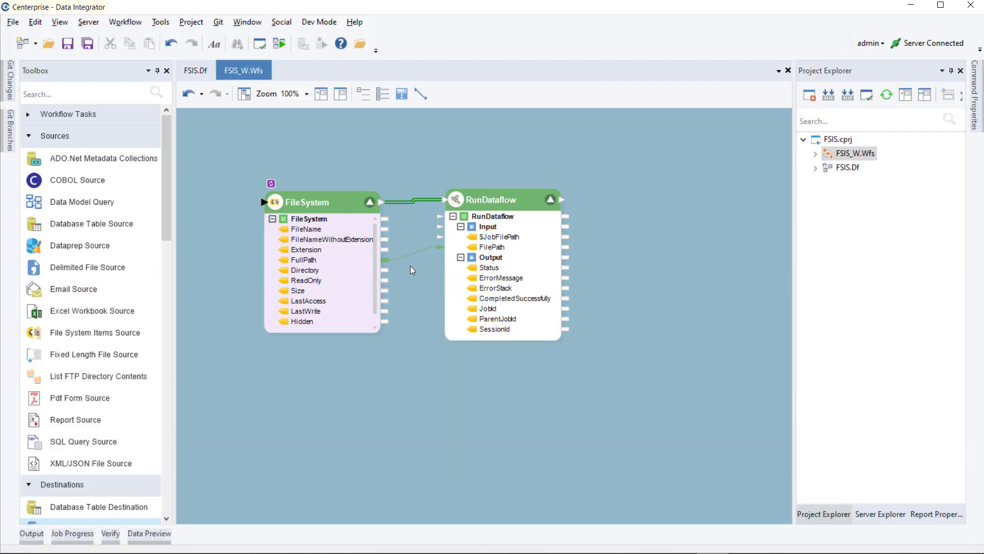